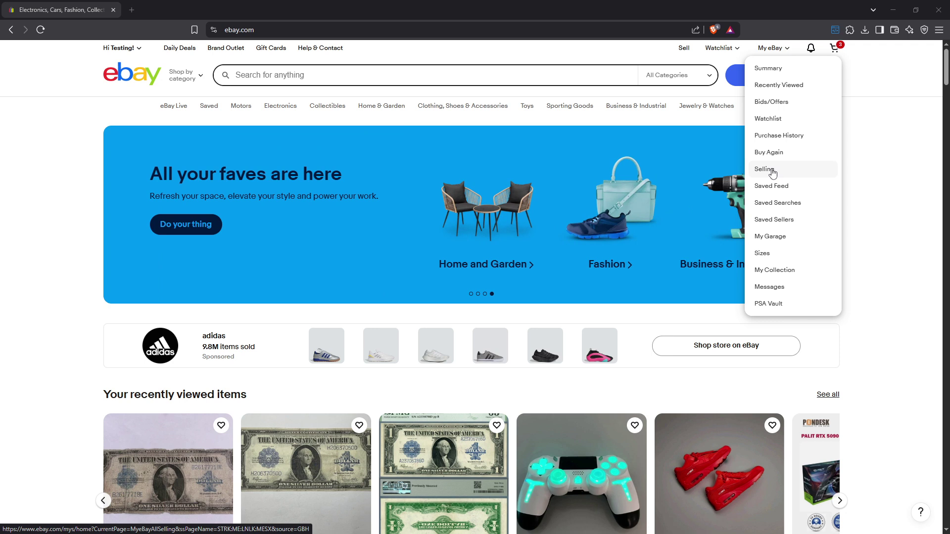
# Go to the Selling overview from the My eBay menu to reach Seller Hub
pyautogui.click(772, 173)
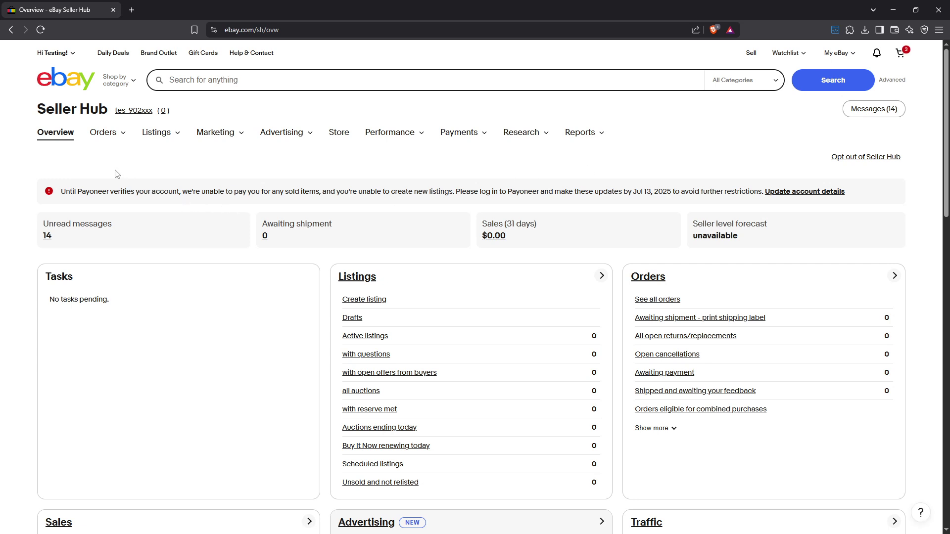
pyautogui.moveTo(108, 133)
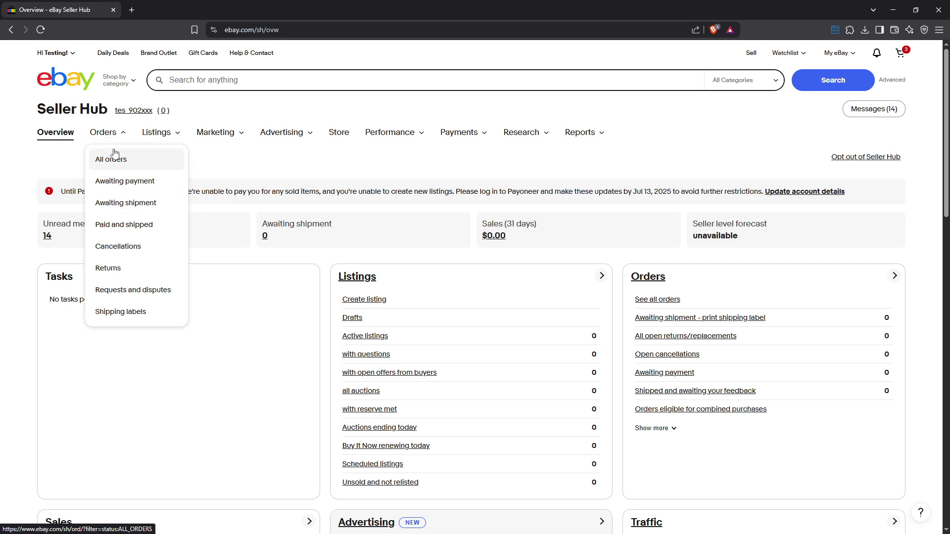
# Choose Awaiting payment under Orders to list unpaid orders
pyautogui.click(144, 185)
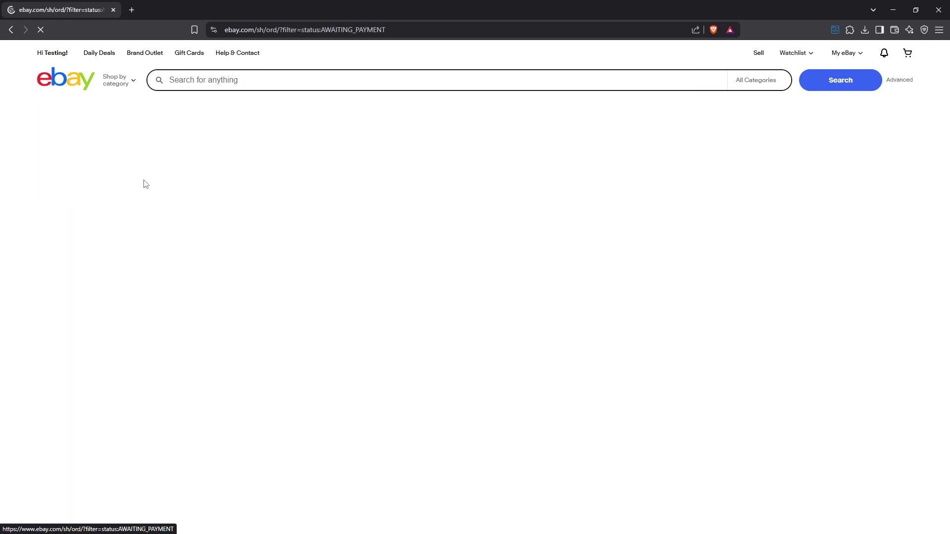